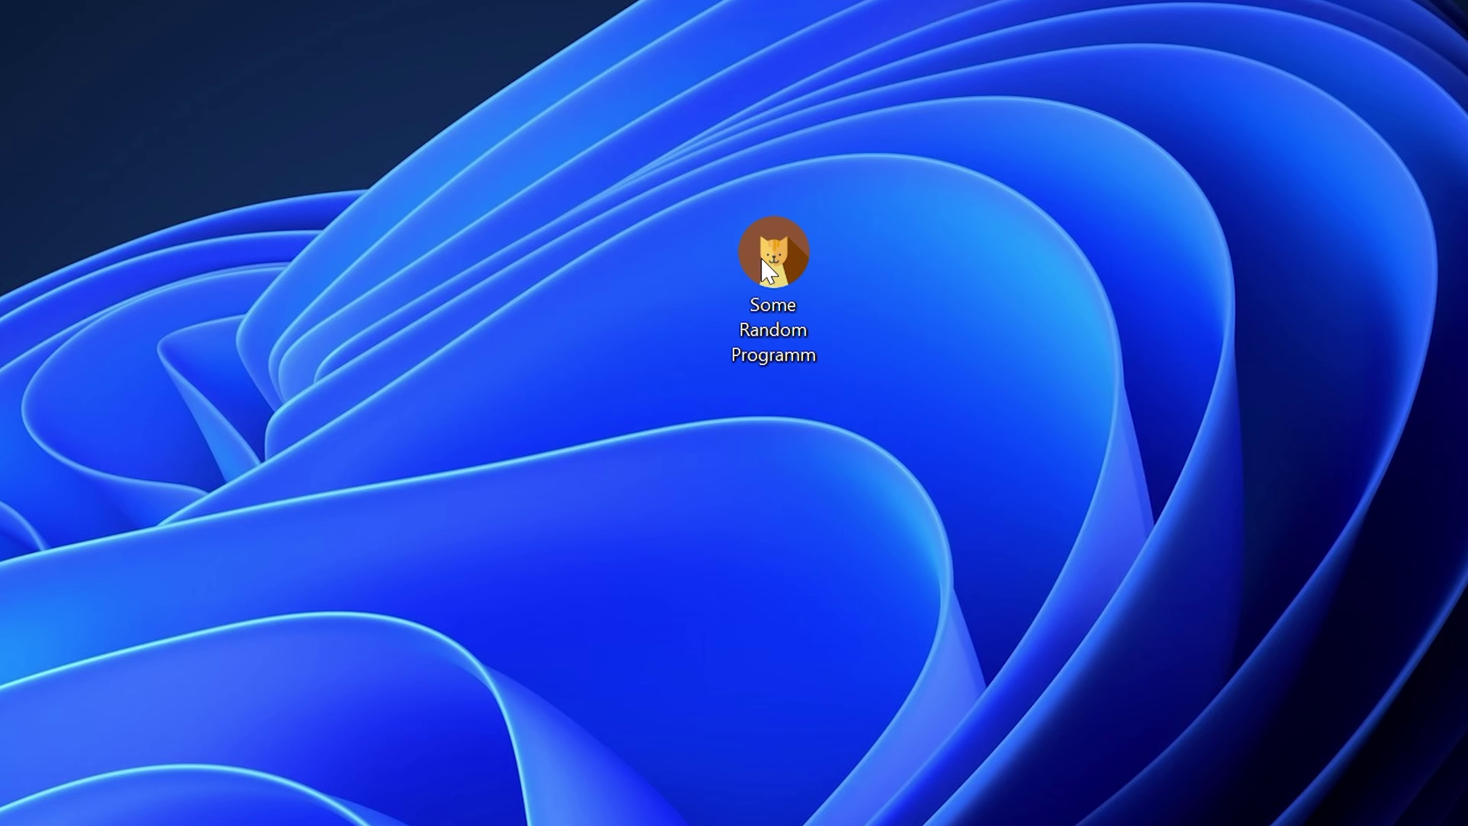
Launch Some Random Programm from its desktop shortcut to reproduce the missing-DLL System Error.
double_click(790, 249)
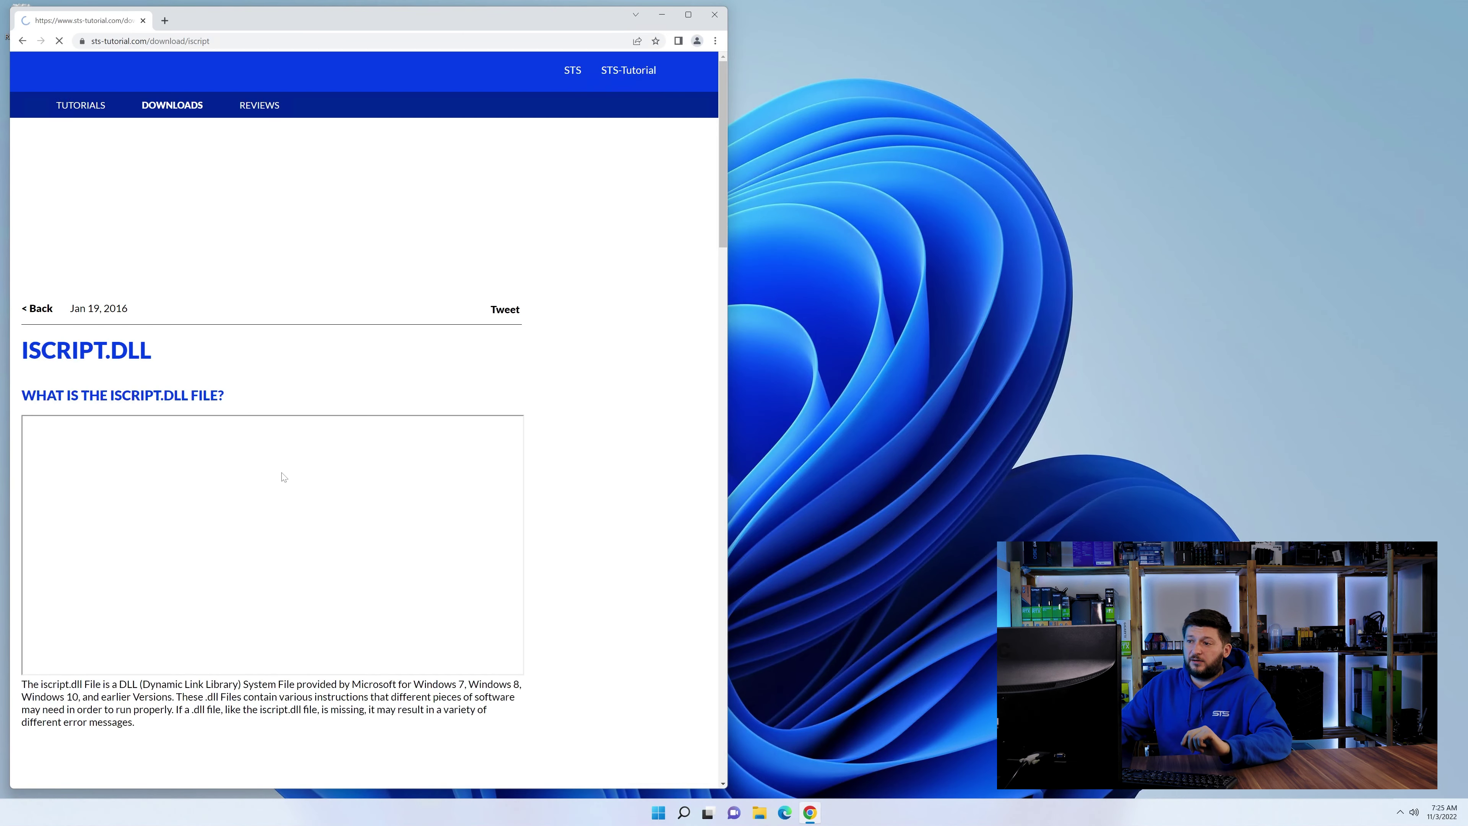
Download iscript.dll (32-Bit).zip from the STS-Tutorial page and open it from Chrome's download bar.
scroll(298, 366, down, 5)
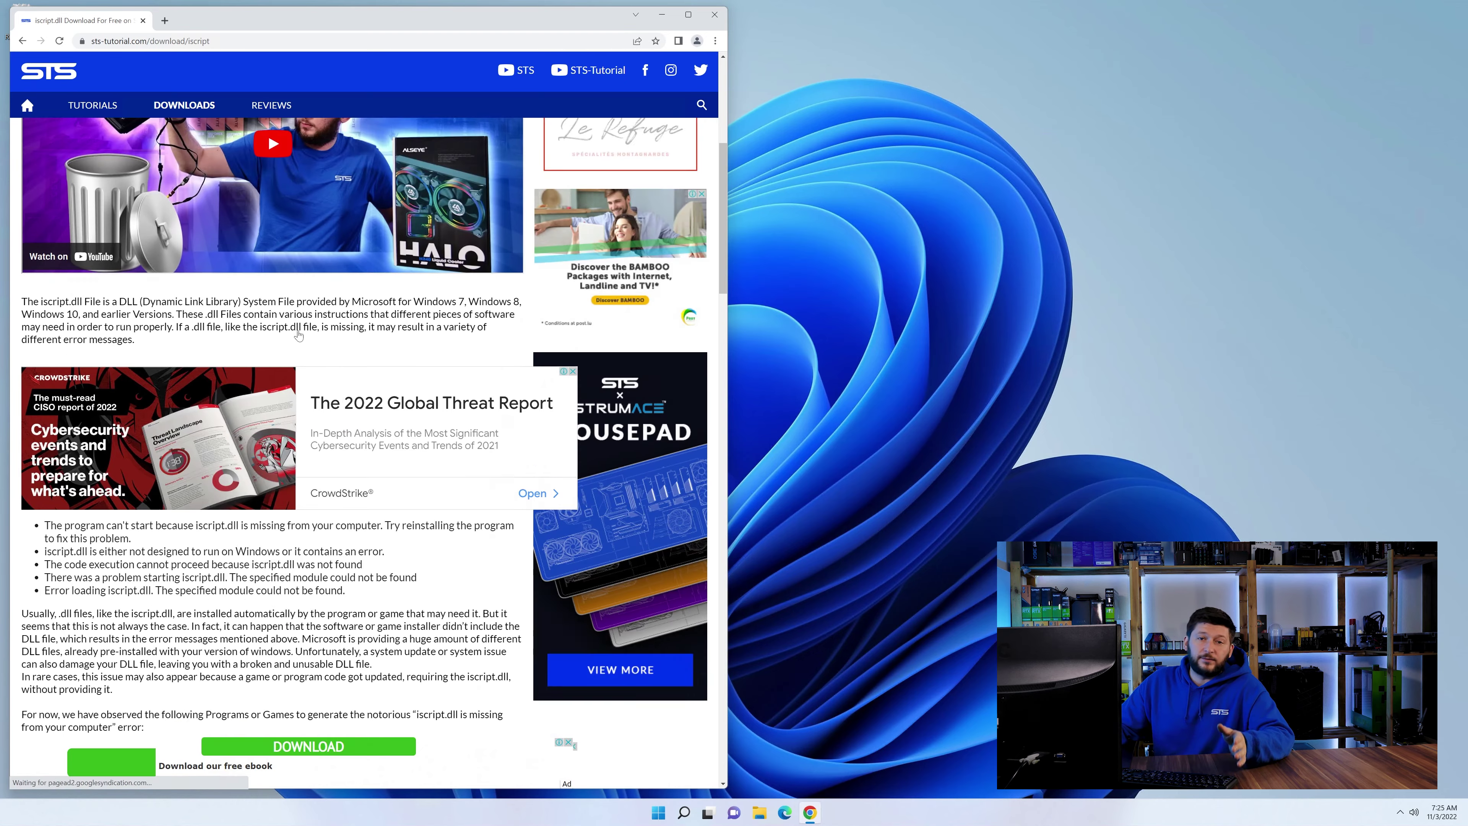
scroll(285, 292, up, 5)
scroll(285, 292, down, 10)
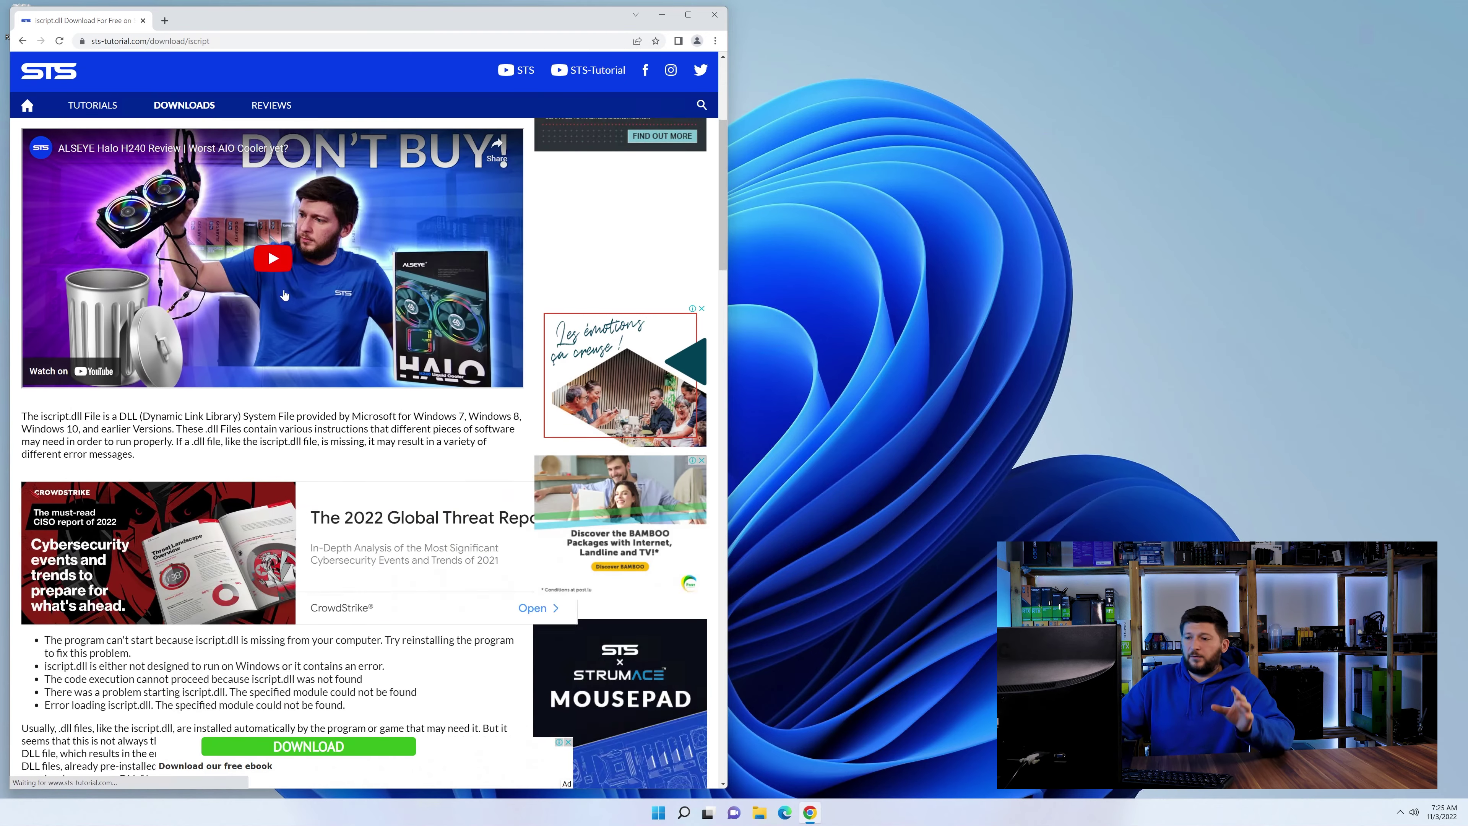
scroll(285, 297, down, 6)
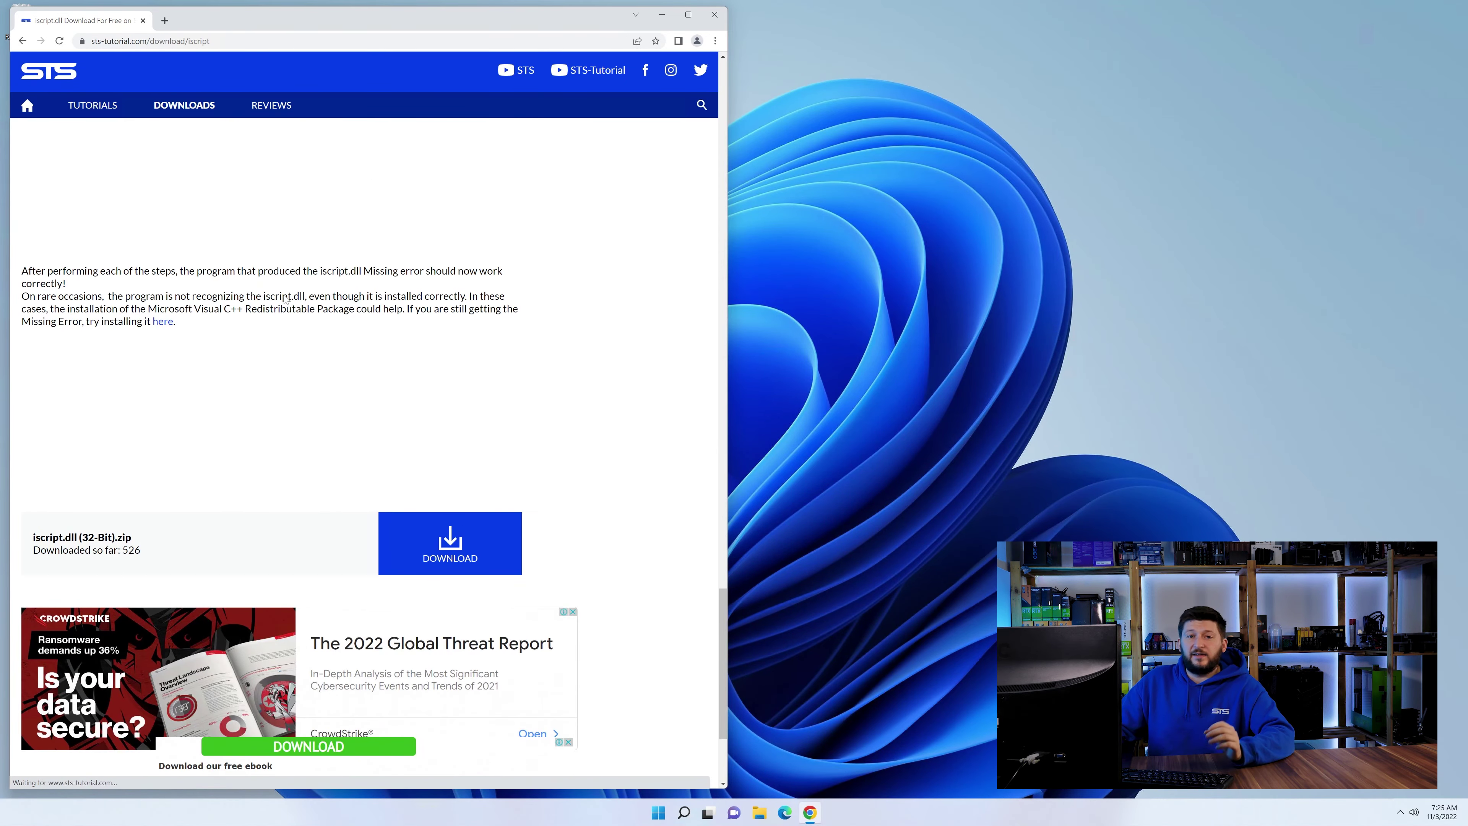
click(439, 538)
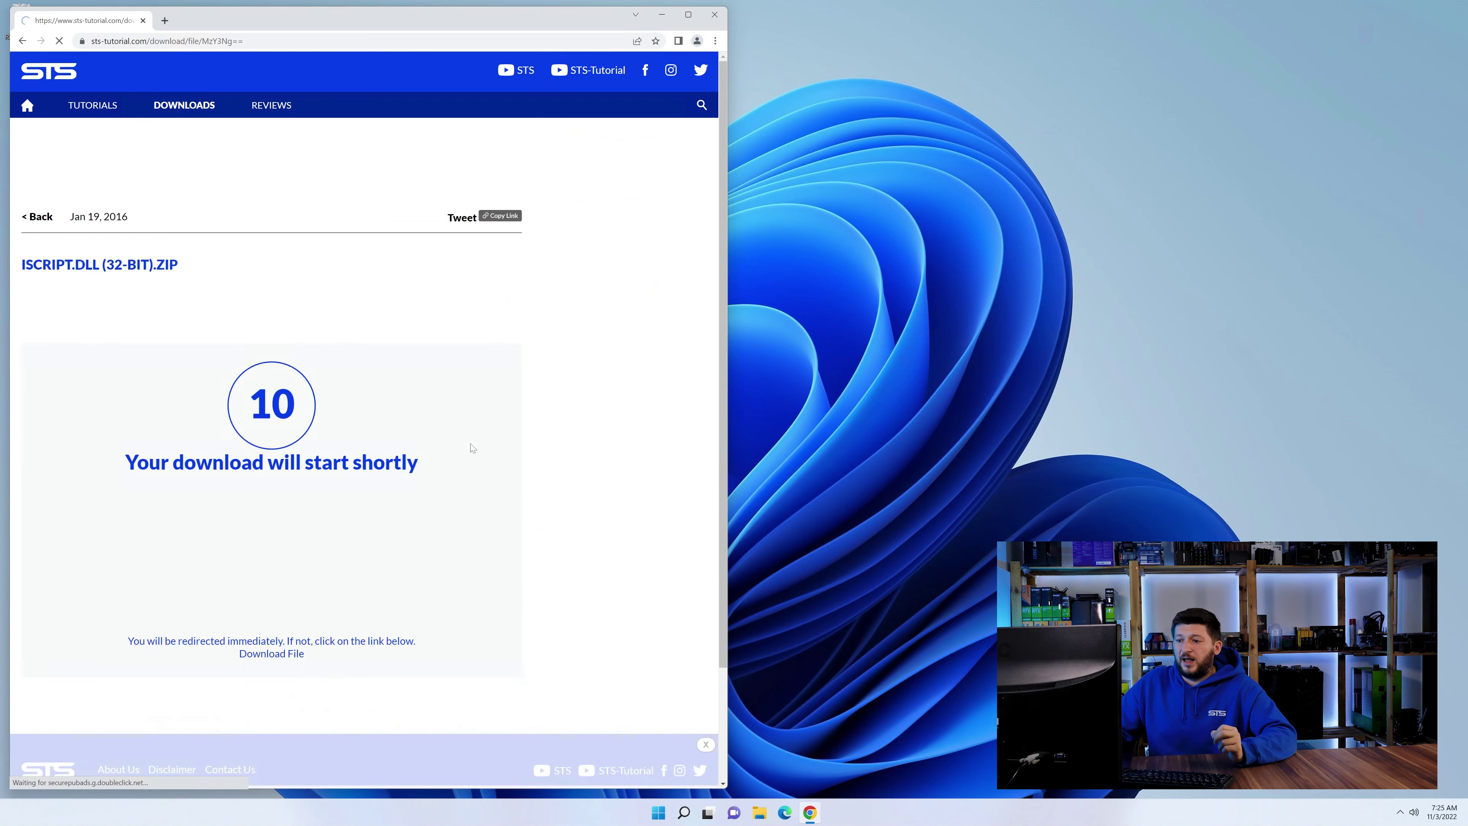
click(274, 654)
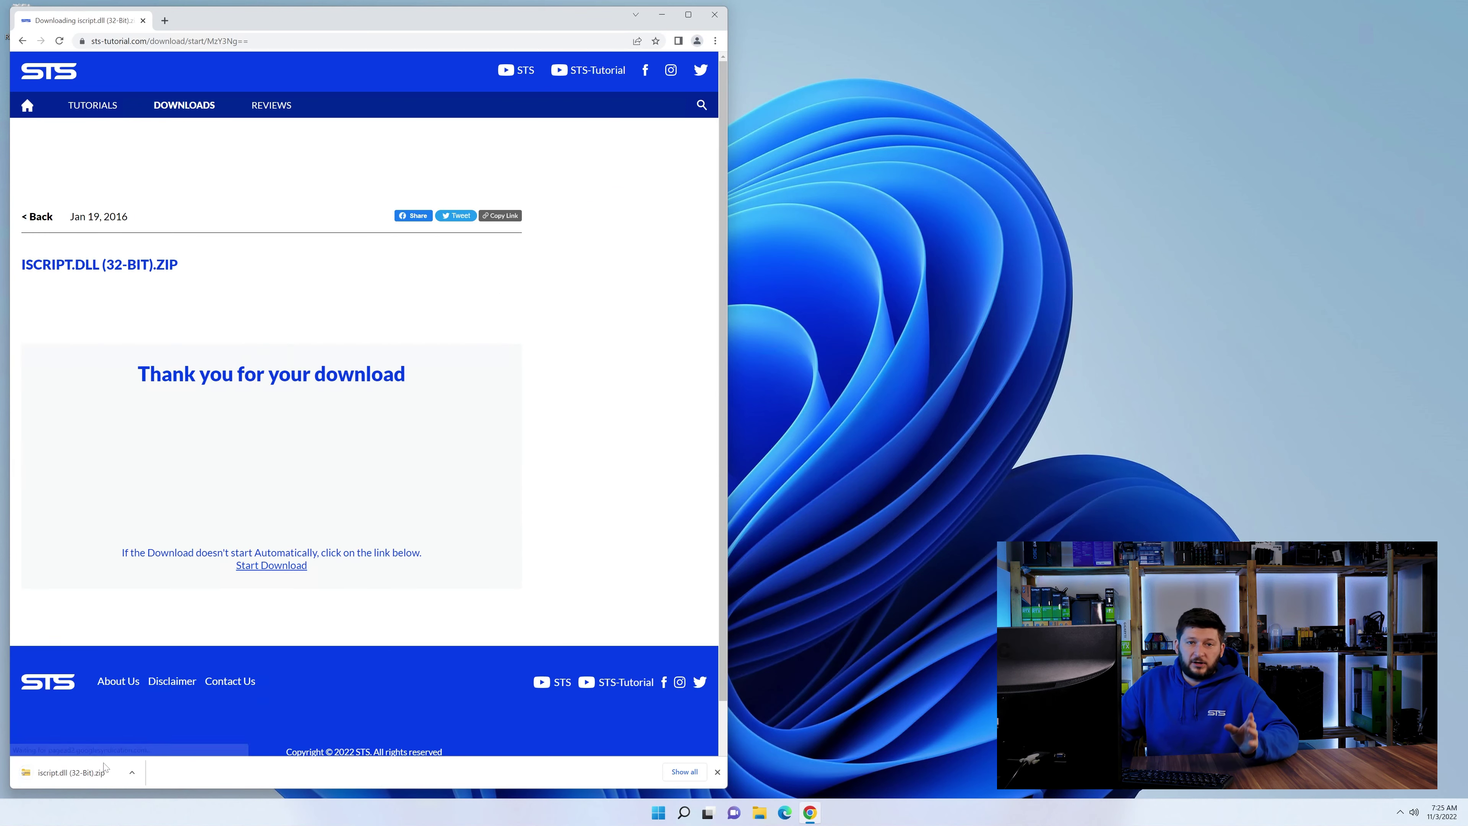
click(105, 771)
Open the zip's iscript (32-Bit) folder alongside a second Explorer window showing C:\Windows.
click(715, 15)
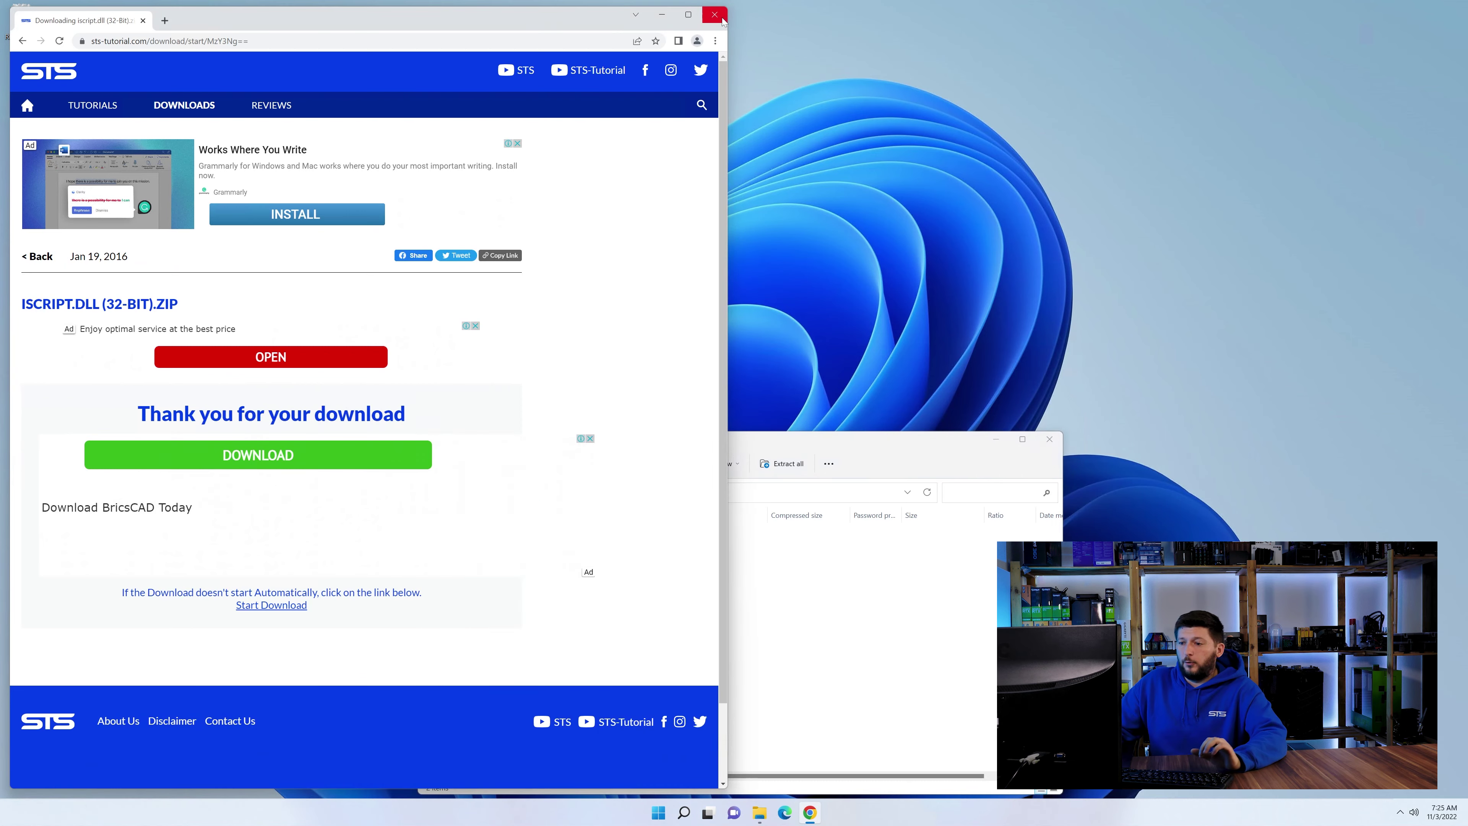
double_click(591, 556)
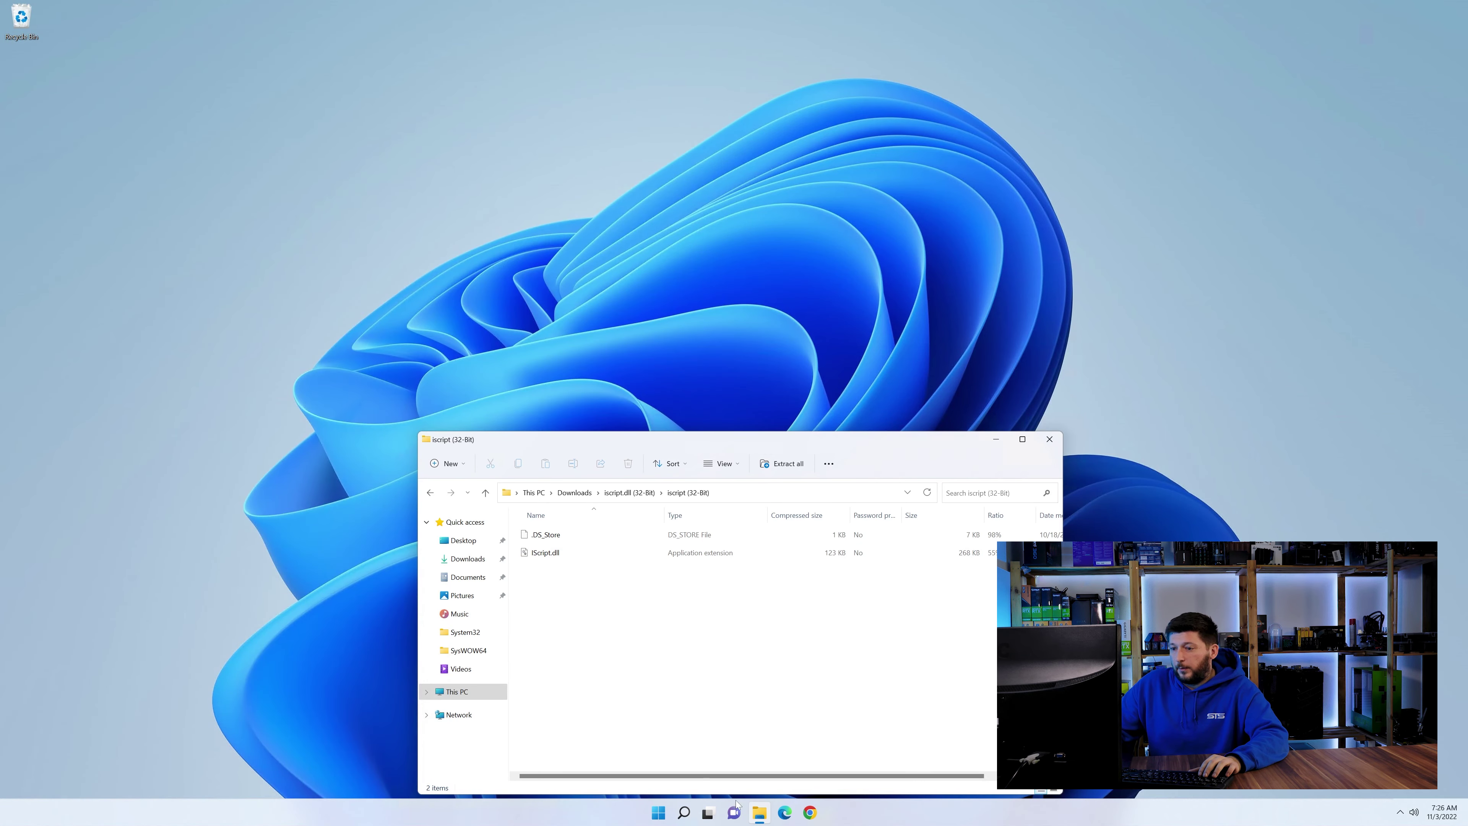
click(761, 812)
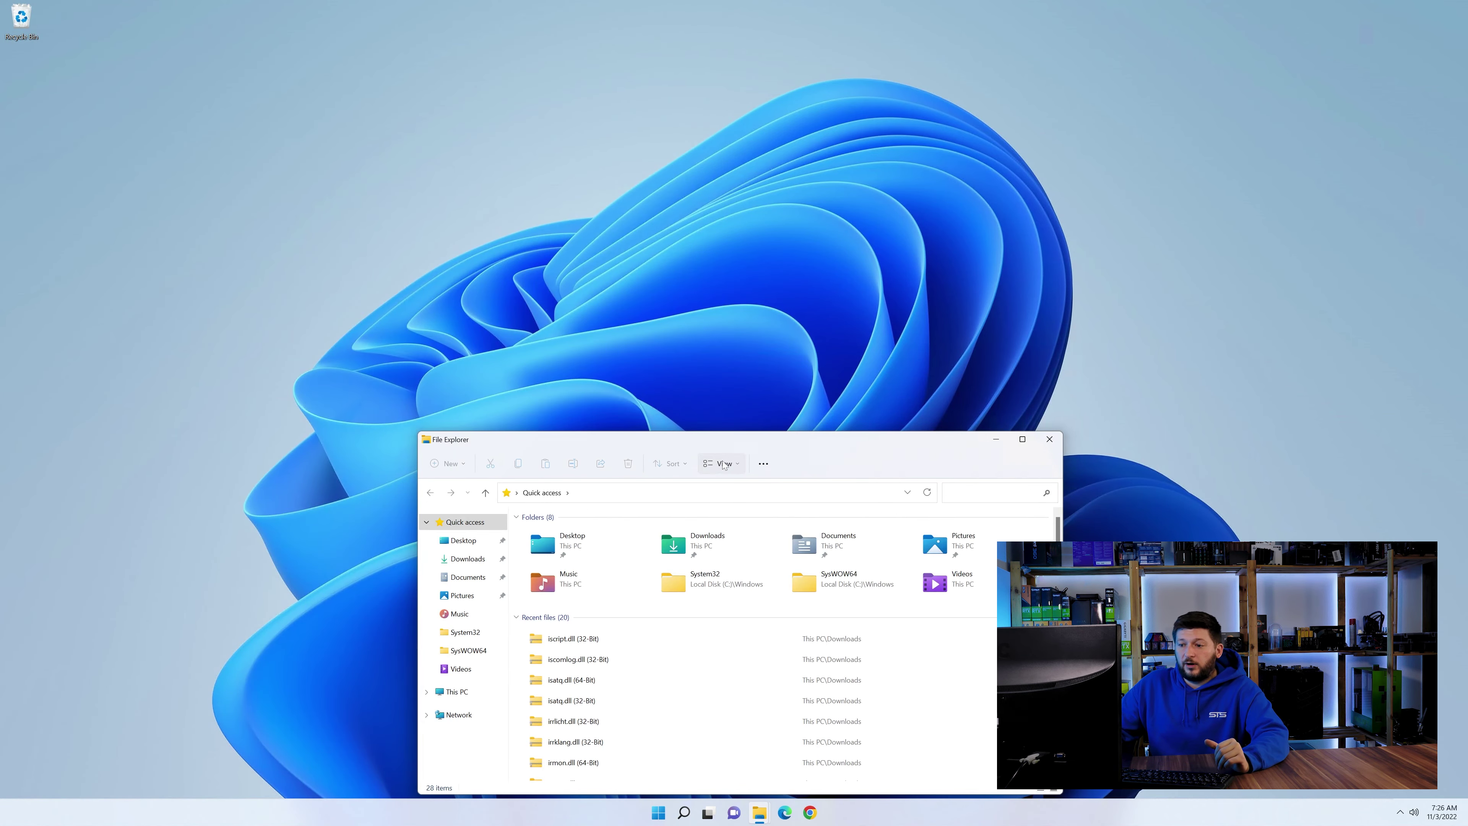
drag(726, 439, 719, 43)
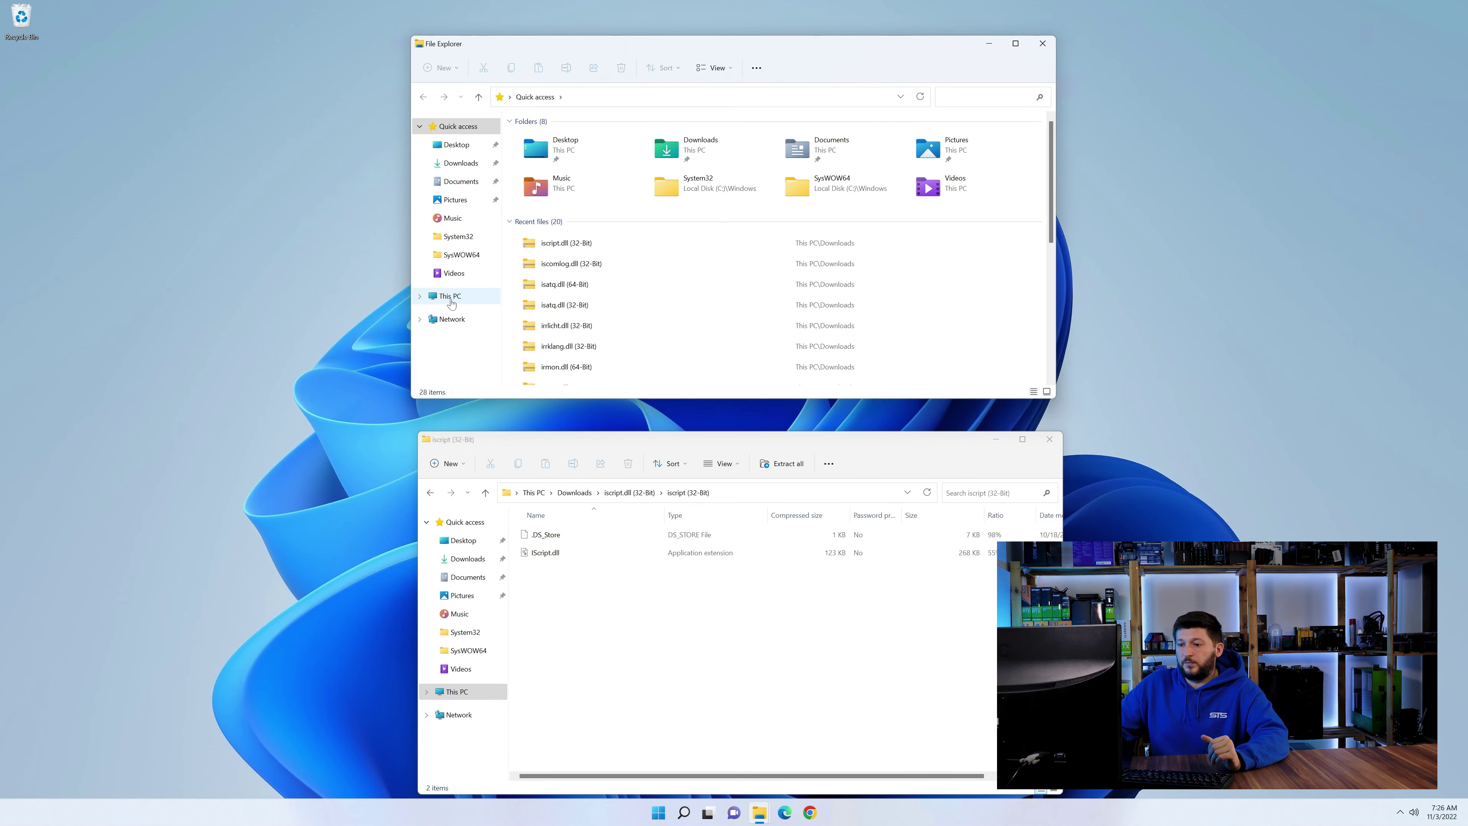
click(450, 299)
double_click(597, 226)
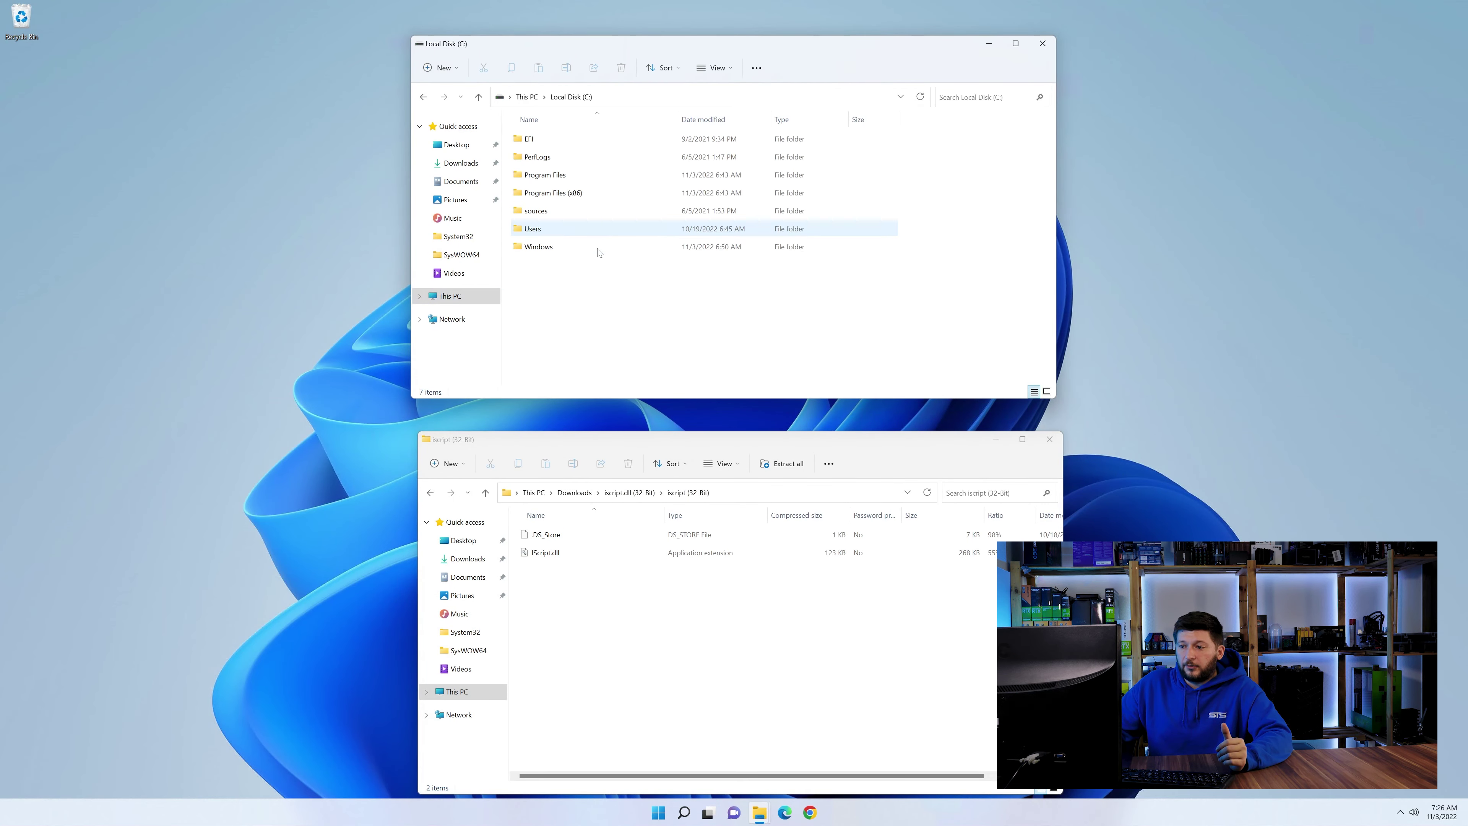
double_click(619, 247)
scroll(604, 282, down, 18)
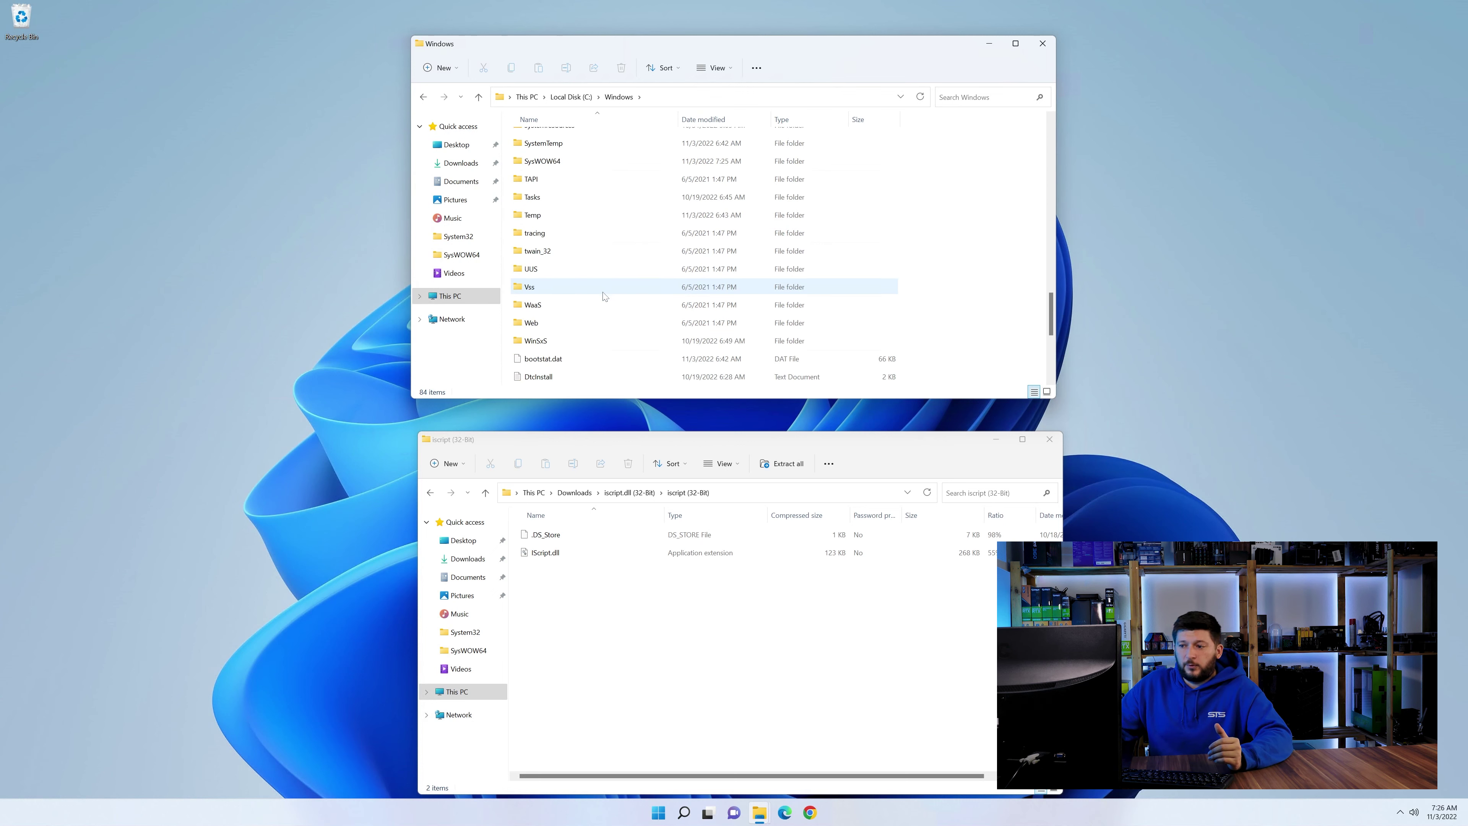
scroll(600, 289, down, 1)
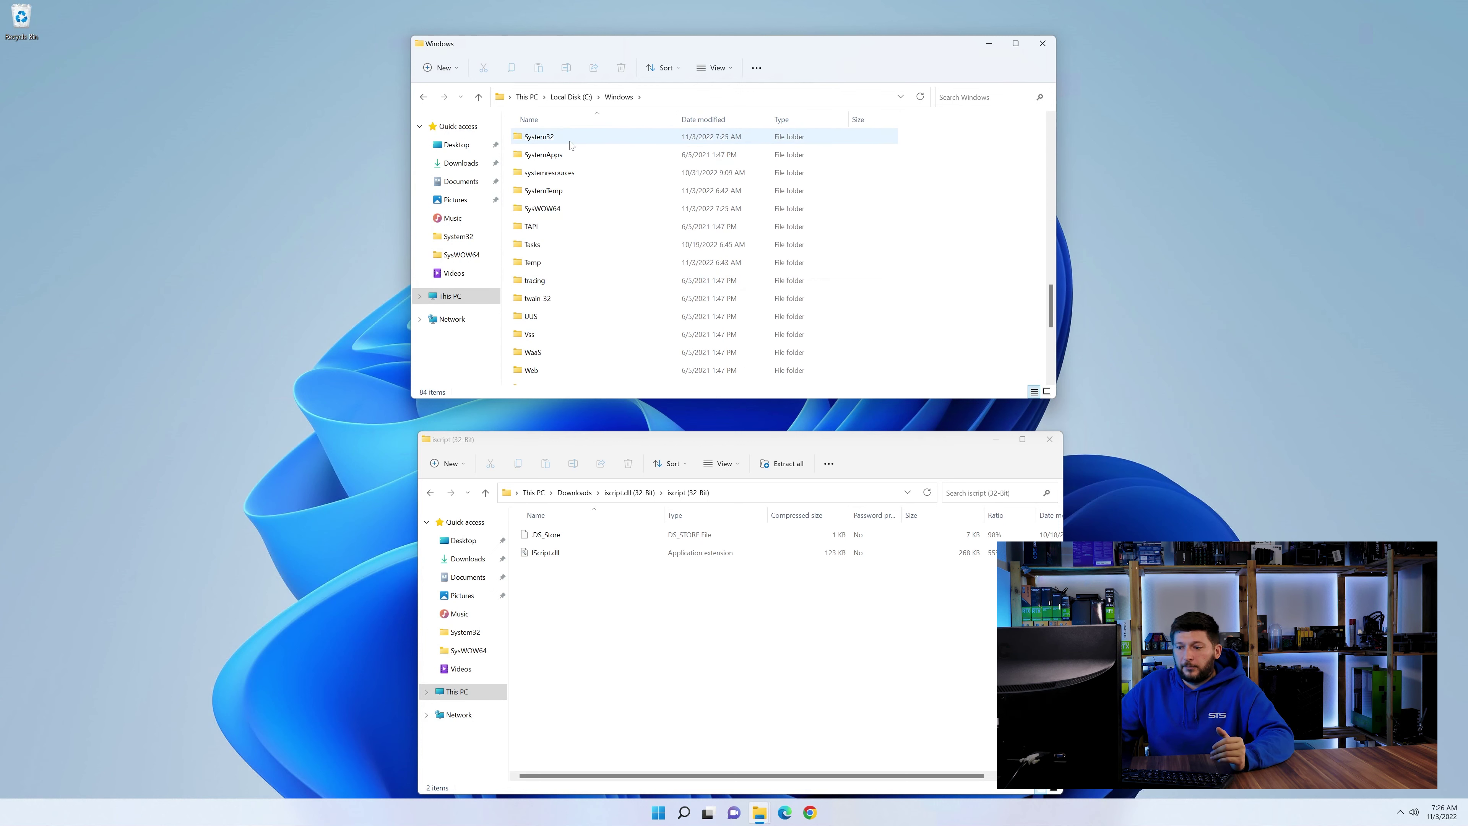
Copy IScript.dll into the SysWOW64 and System32 folders, then close both Explorer windows.
click(563, 208)
click(565, 139)
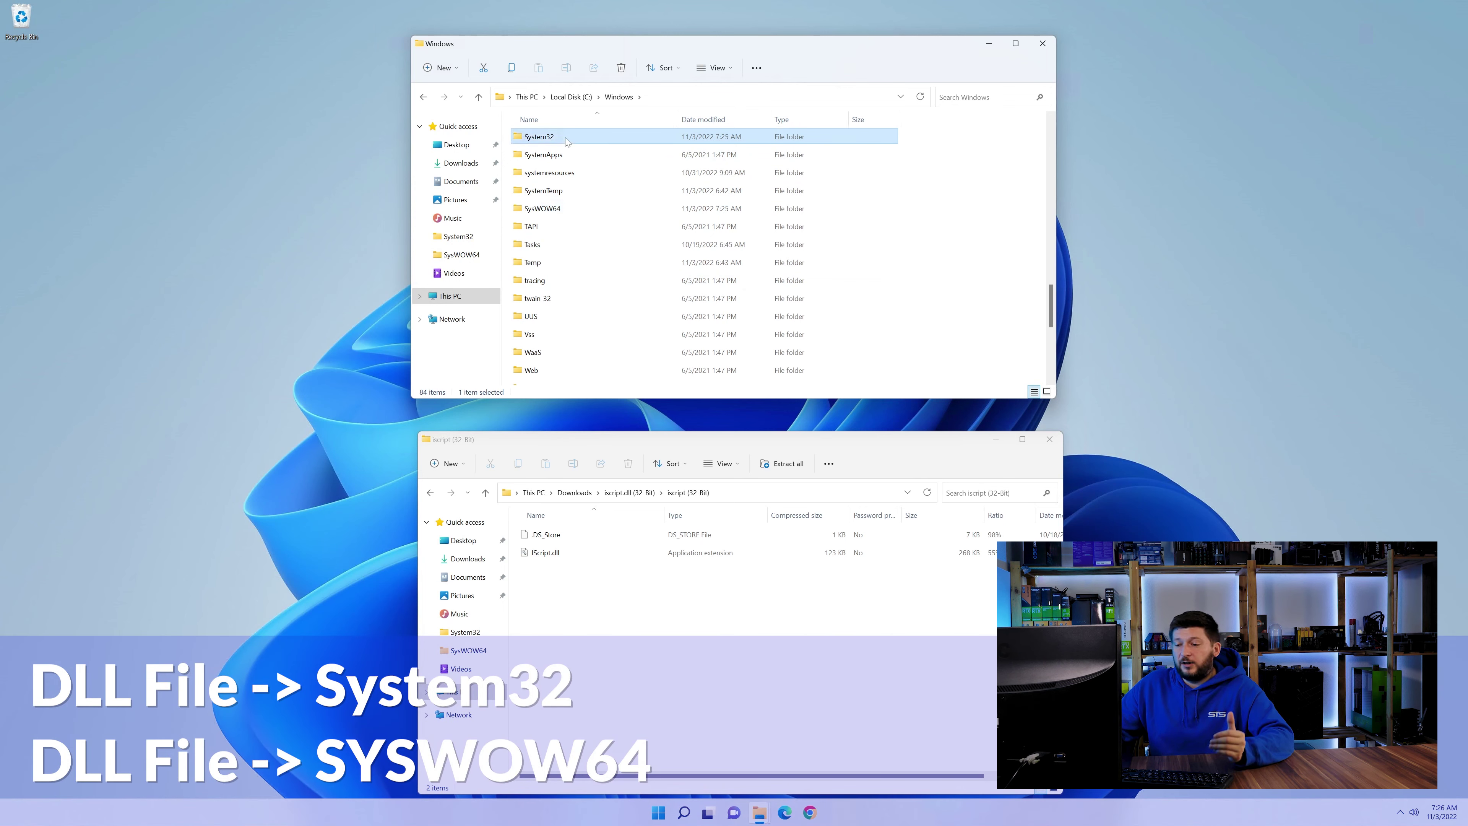
drag(544, 557, 562, 196)
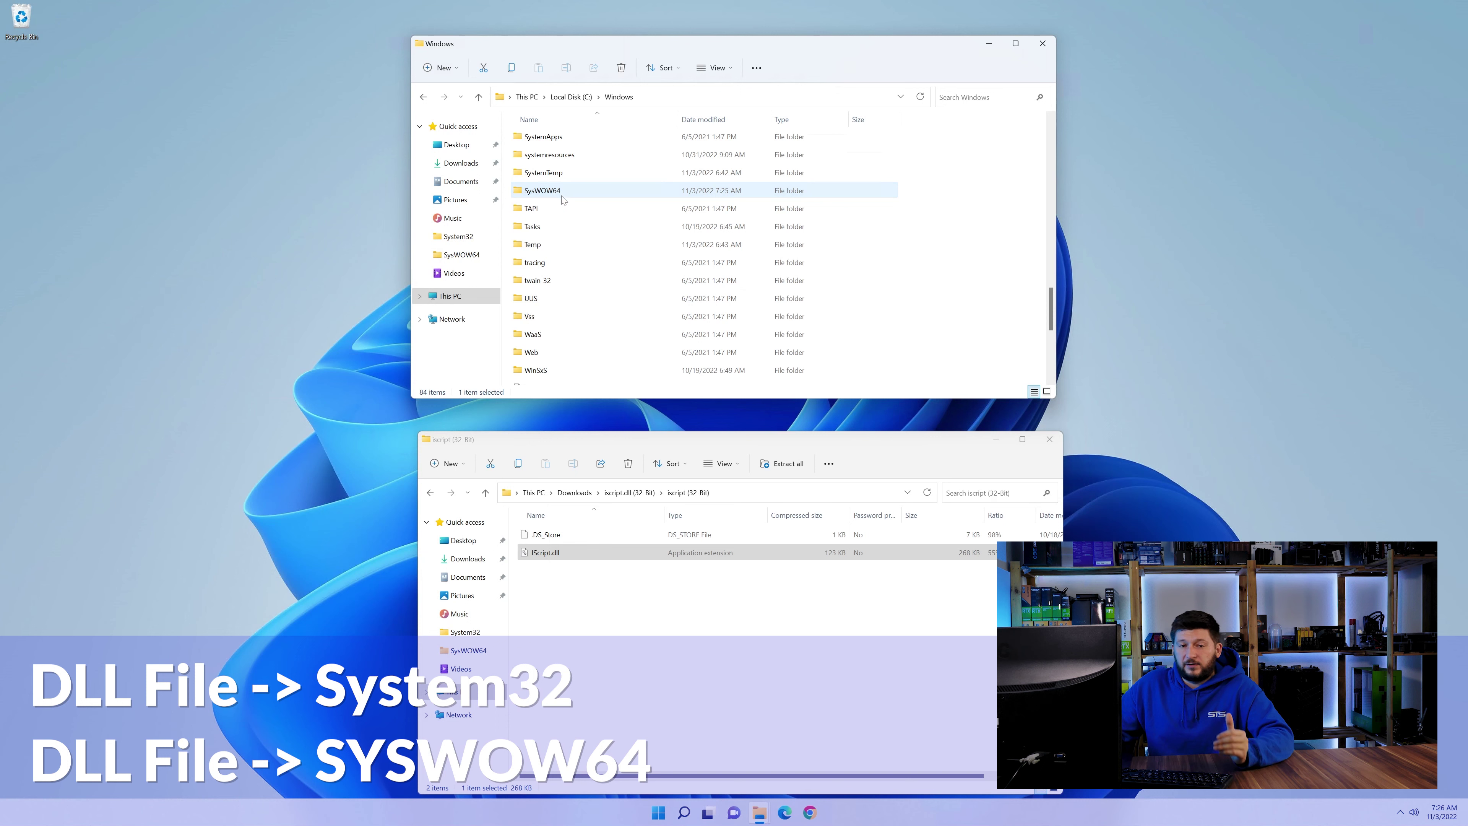
drag(545, 560, 555, 175)
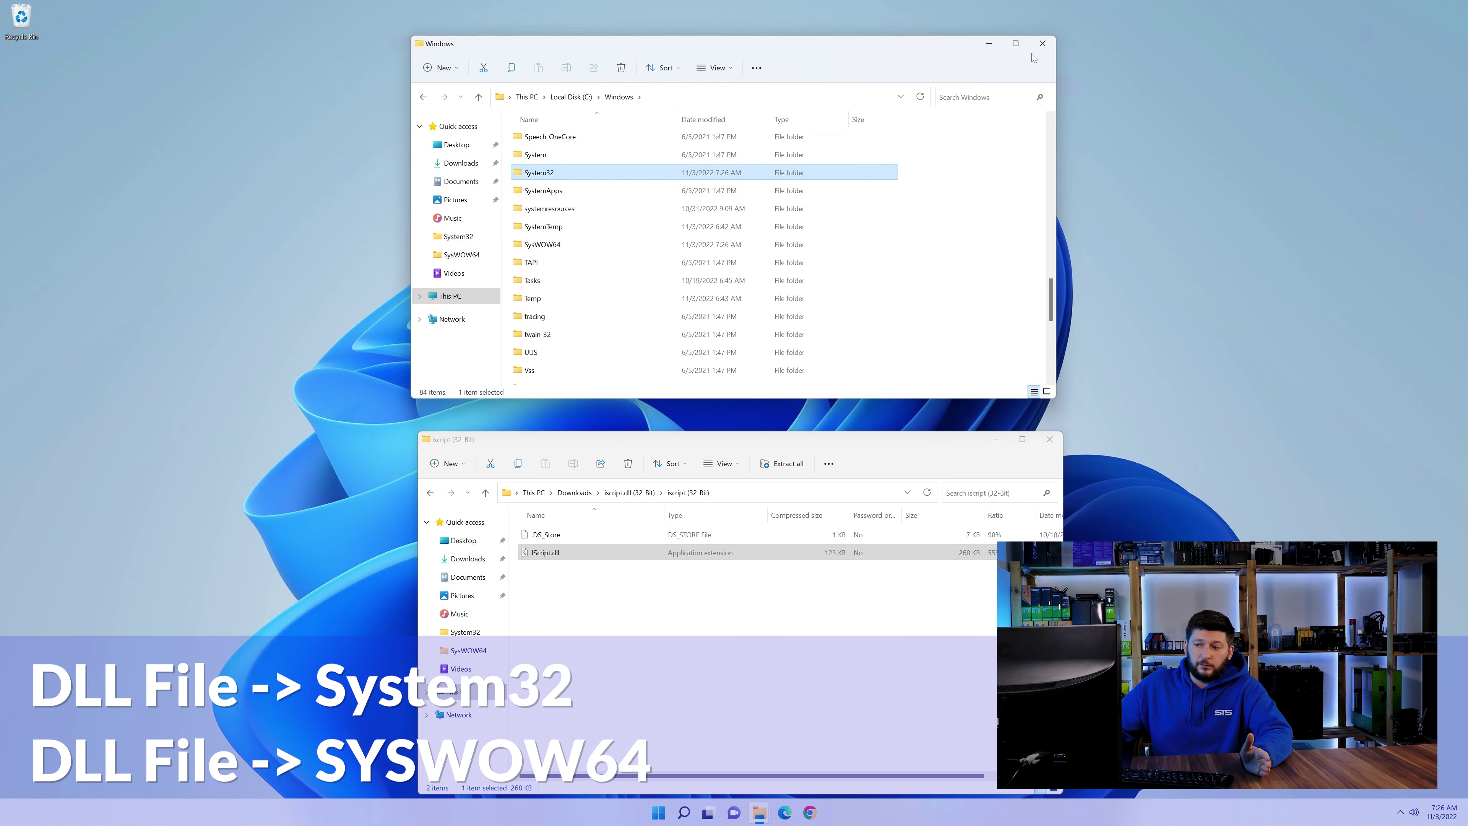
click(1042, 44)
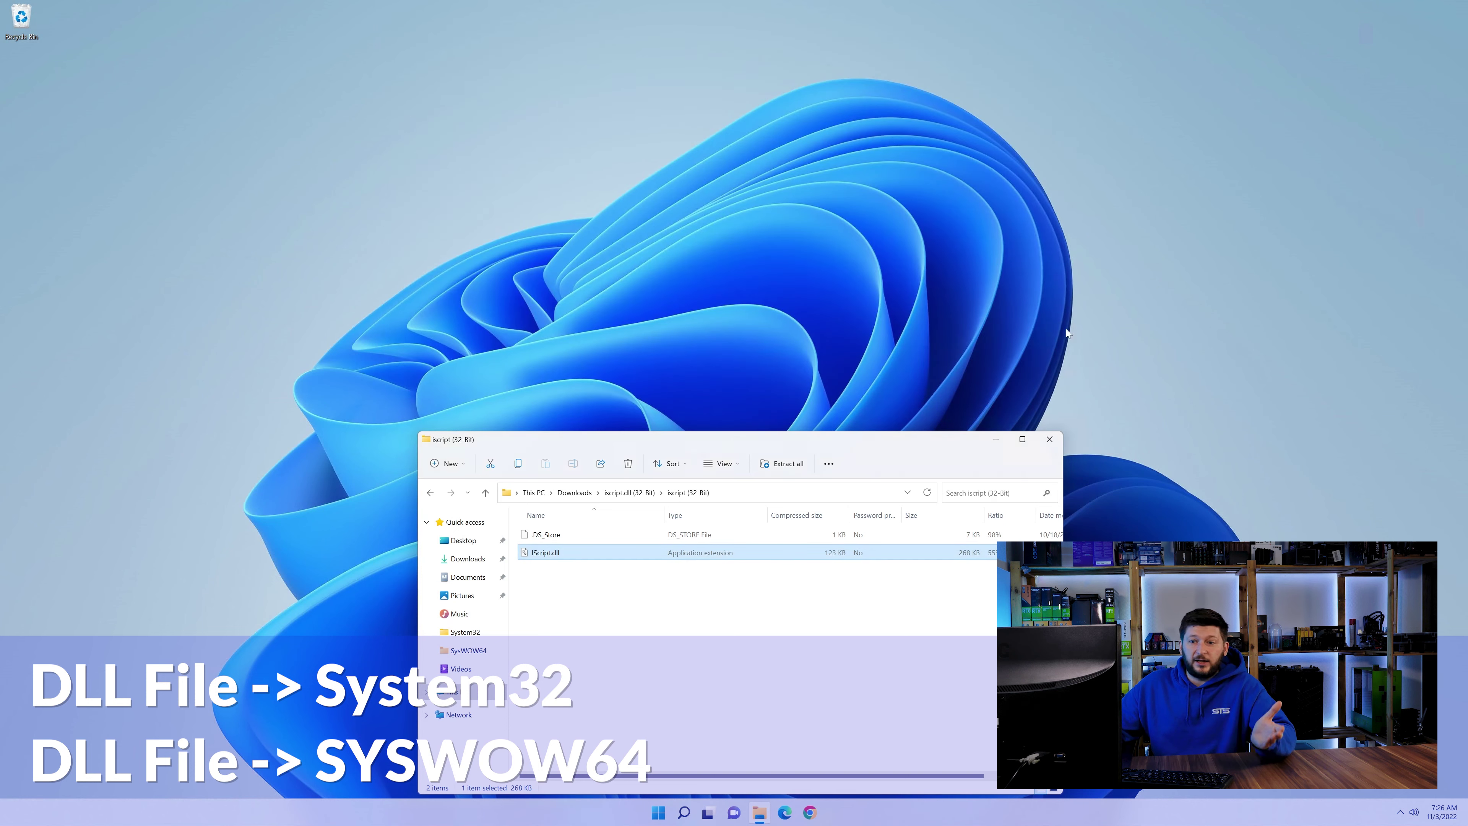
click(1048, 440)
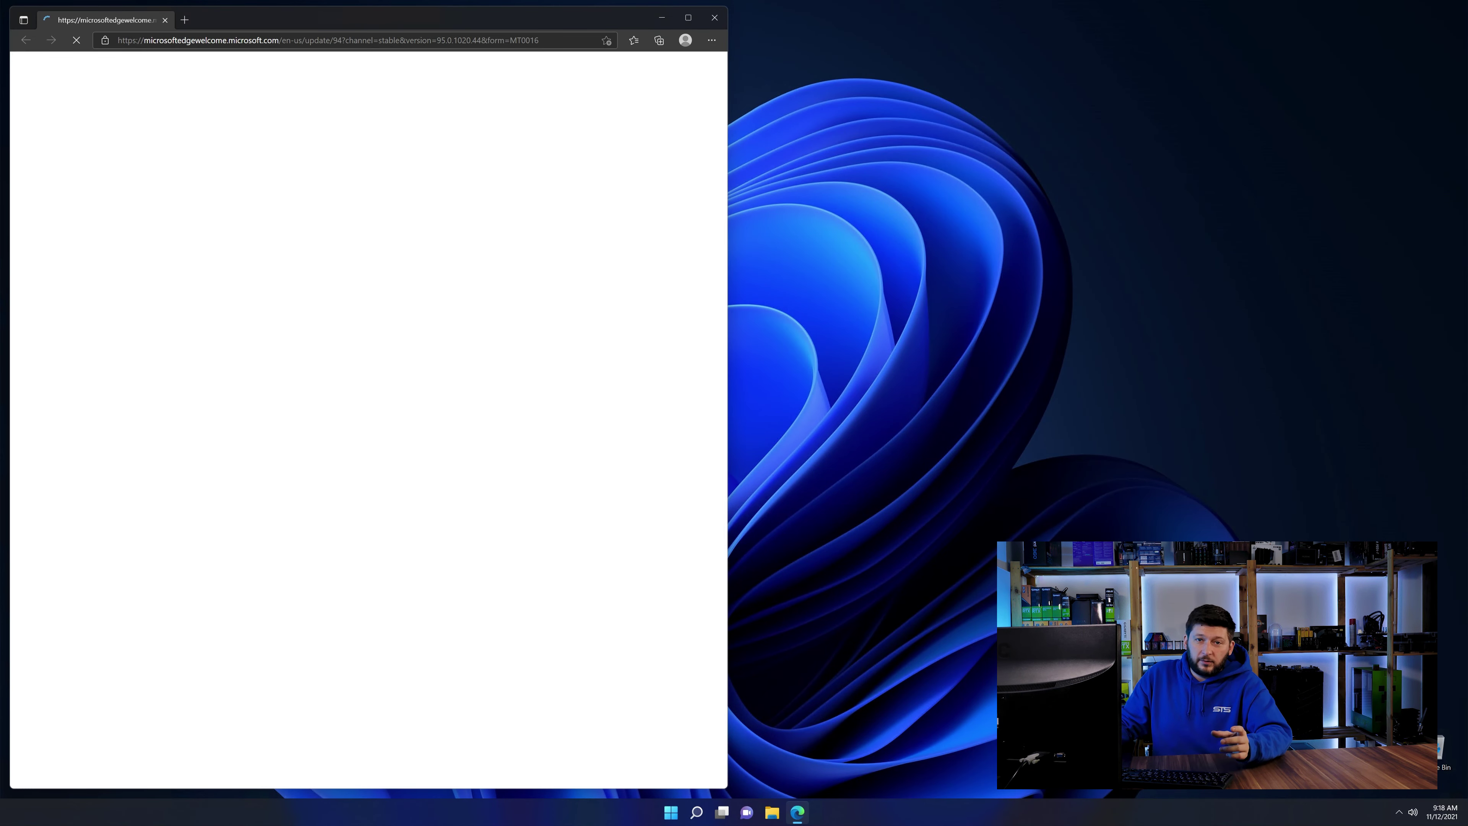
Load the sts-tutorial.com credistributable2019 page in Edge and scroll to its download boxes.
click(403, 43)
text(https://www.sts-tutorial.com/download/credistributable2019)
key(Return)
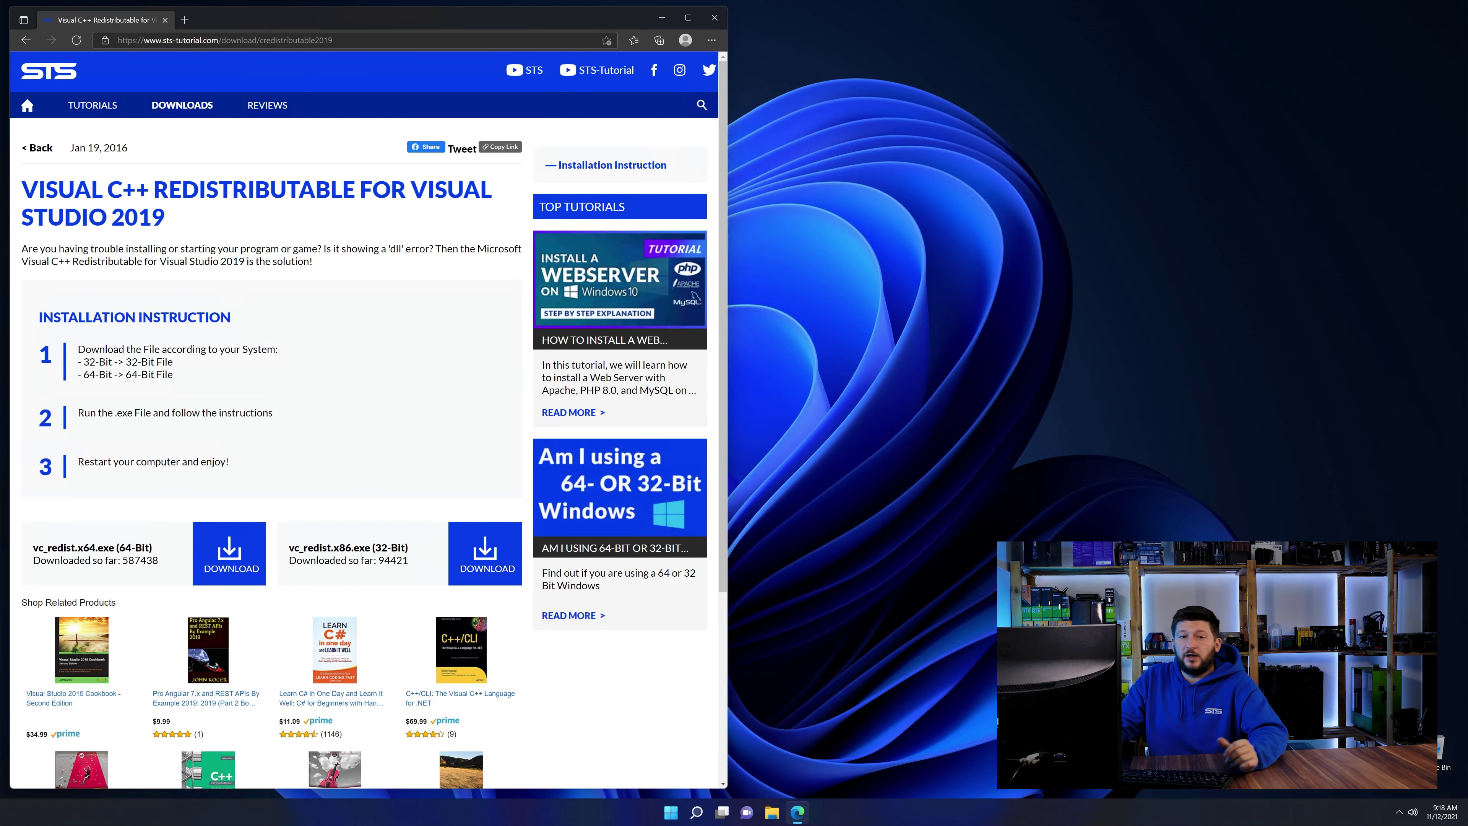
scroll(261, 503, down, 3)
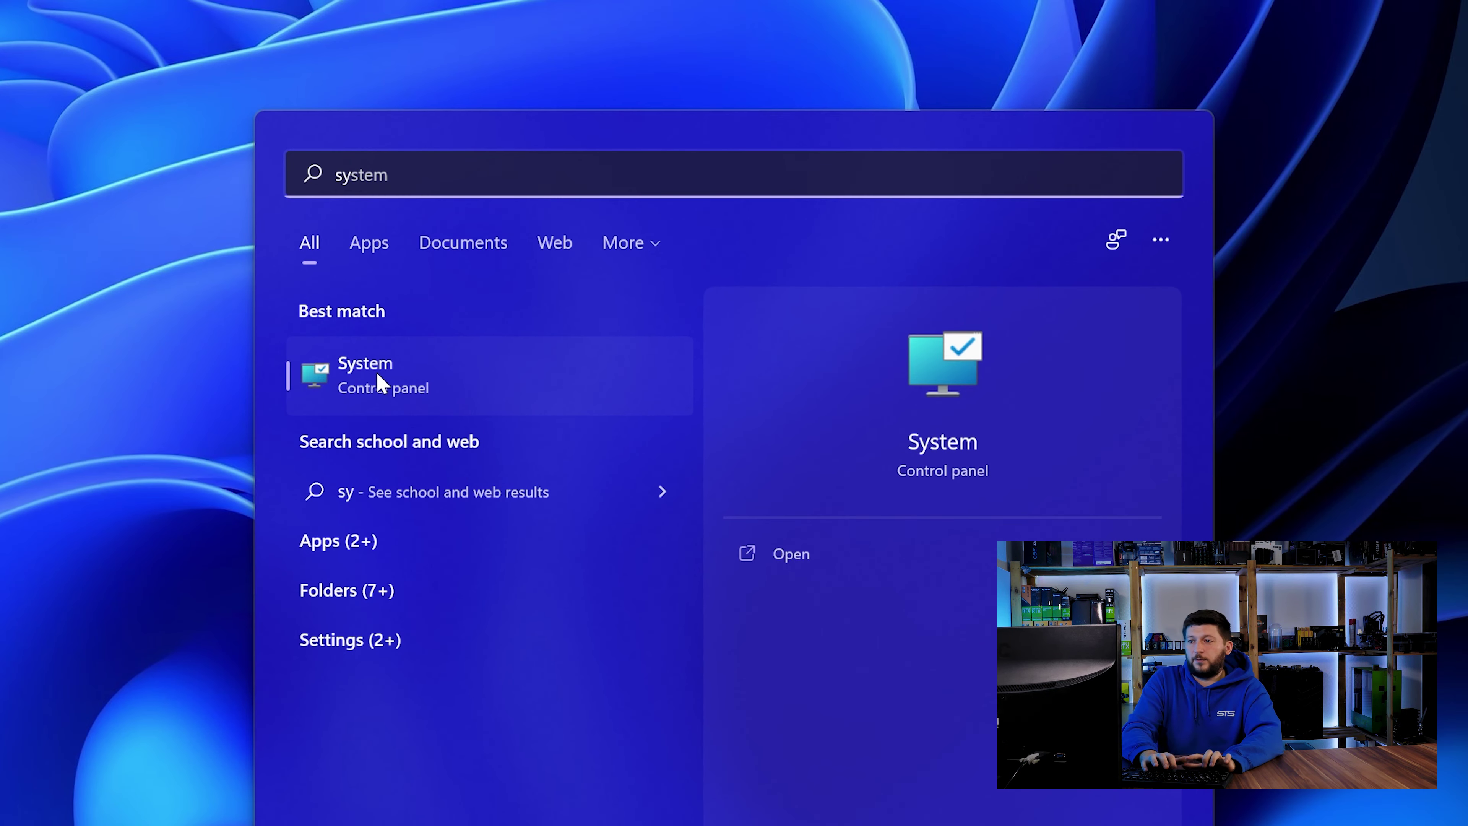
Confirm the 64-bit system type in System About, then download and run vc_redist.x64.exe.
click(425, 379)
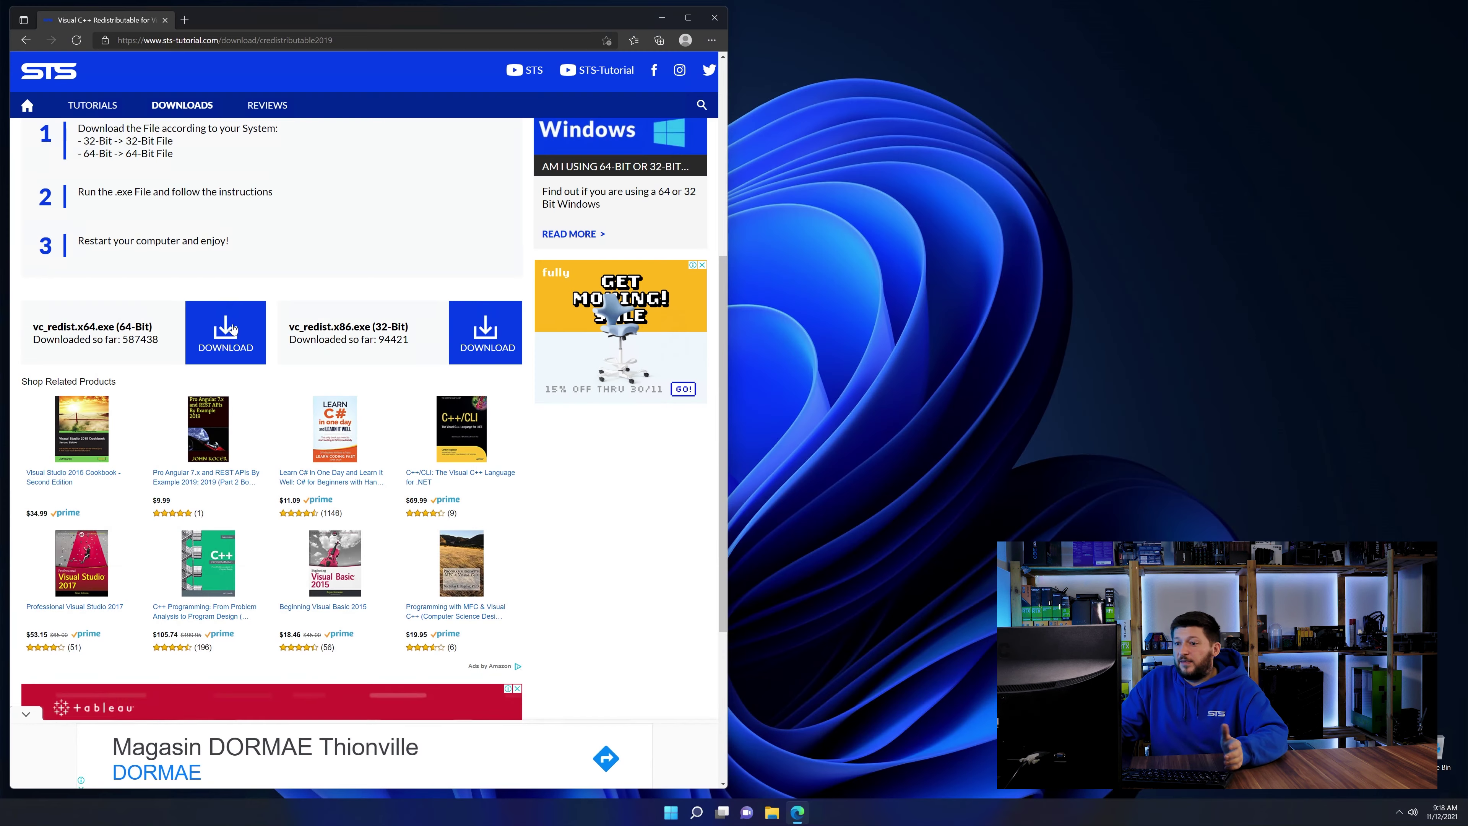
click(233, 328)
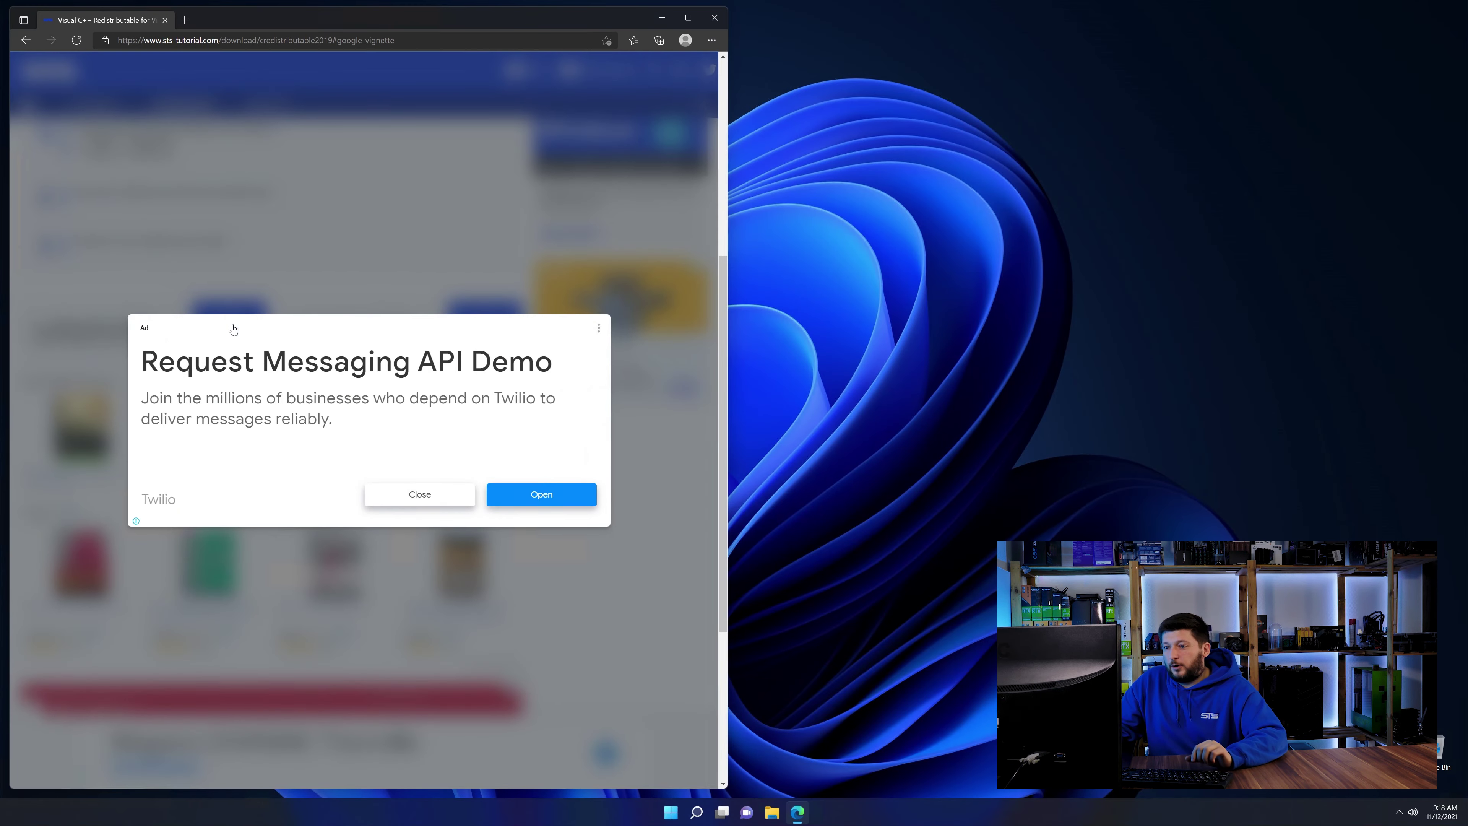
click(402, 497)
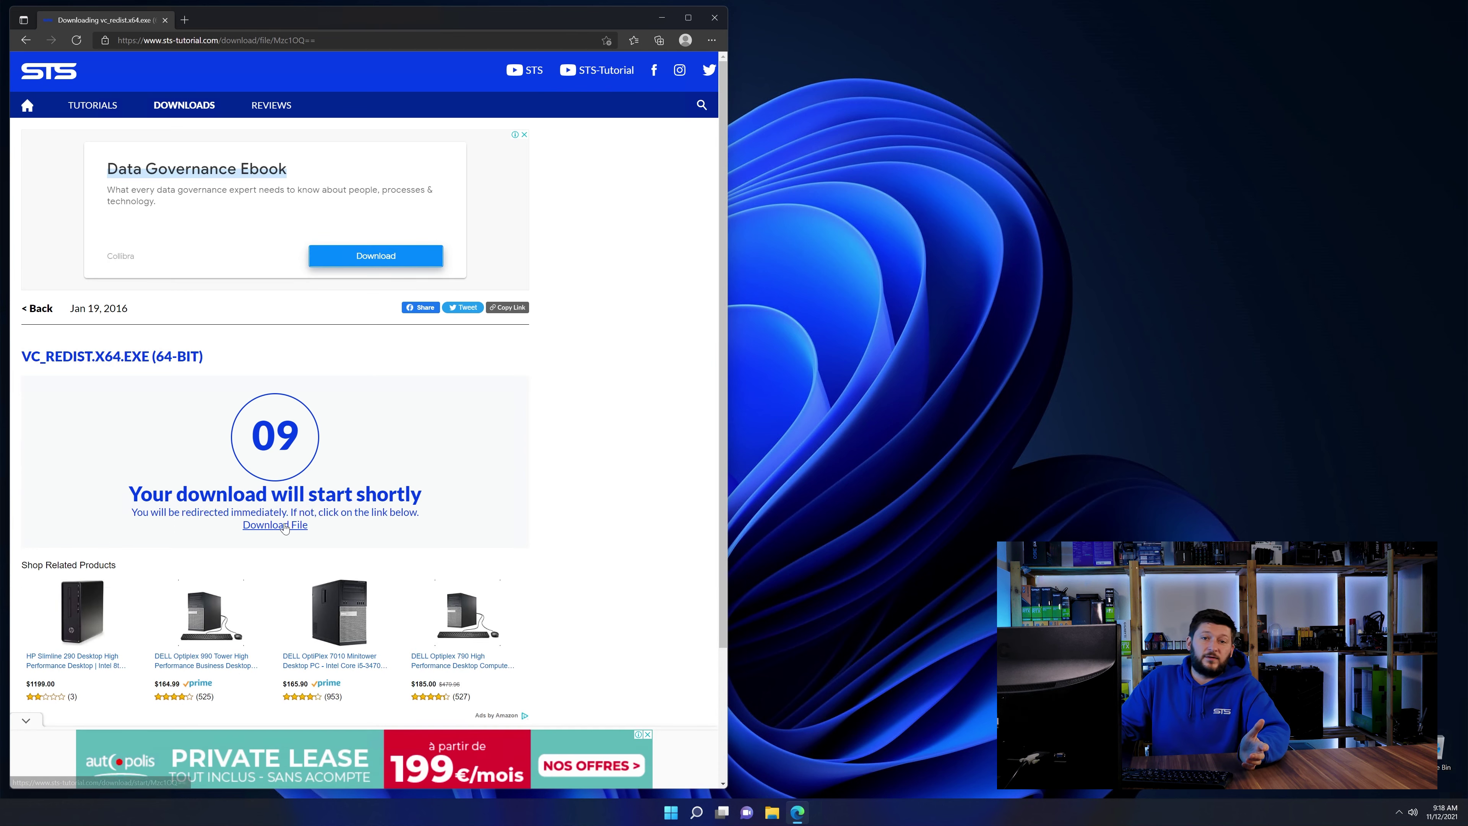
click(284, 525)
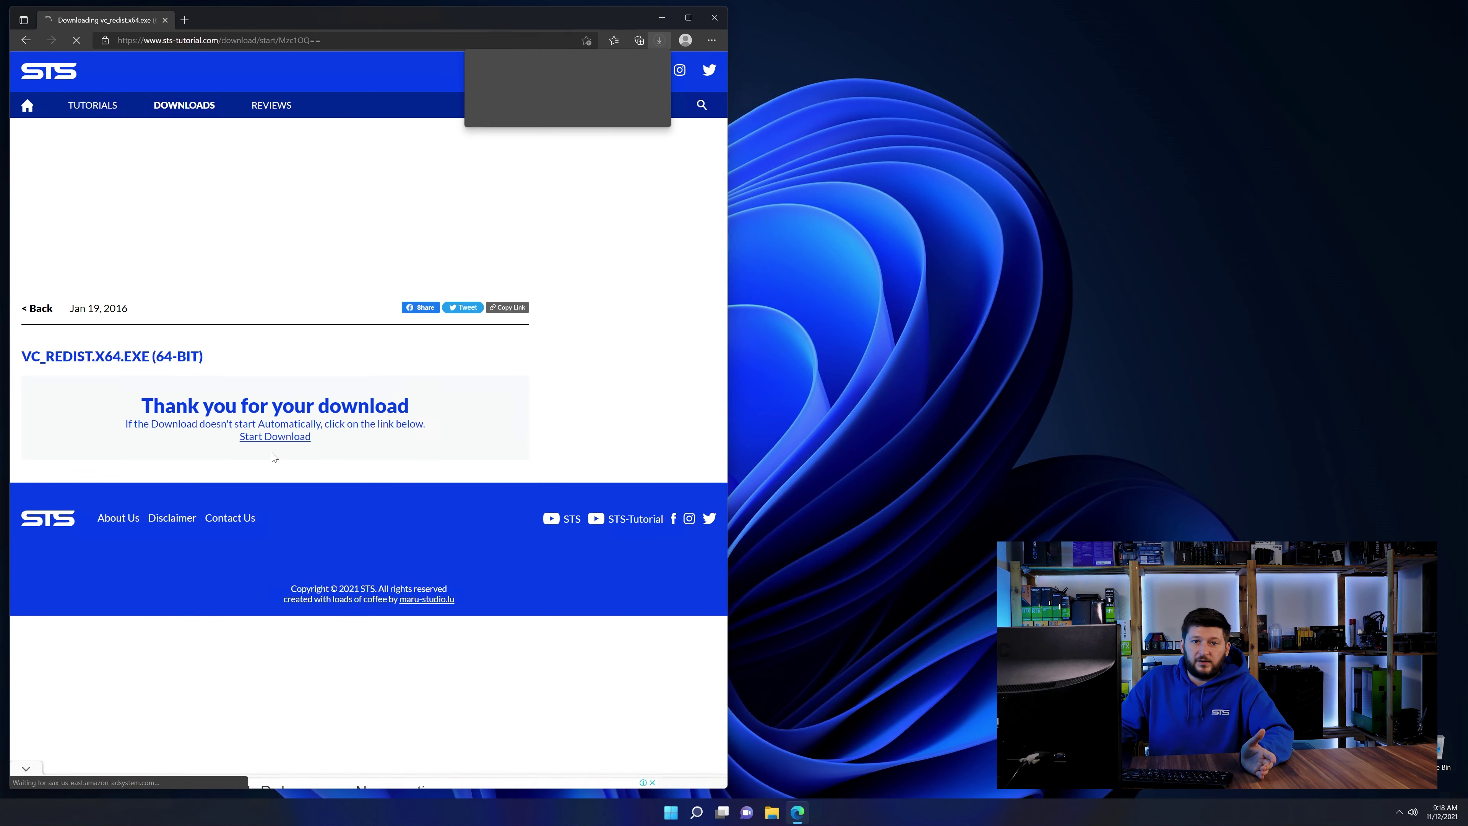
click(524, 89)
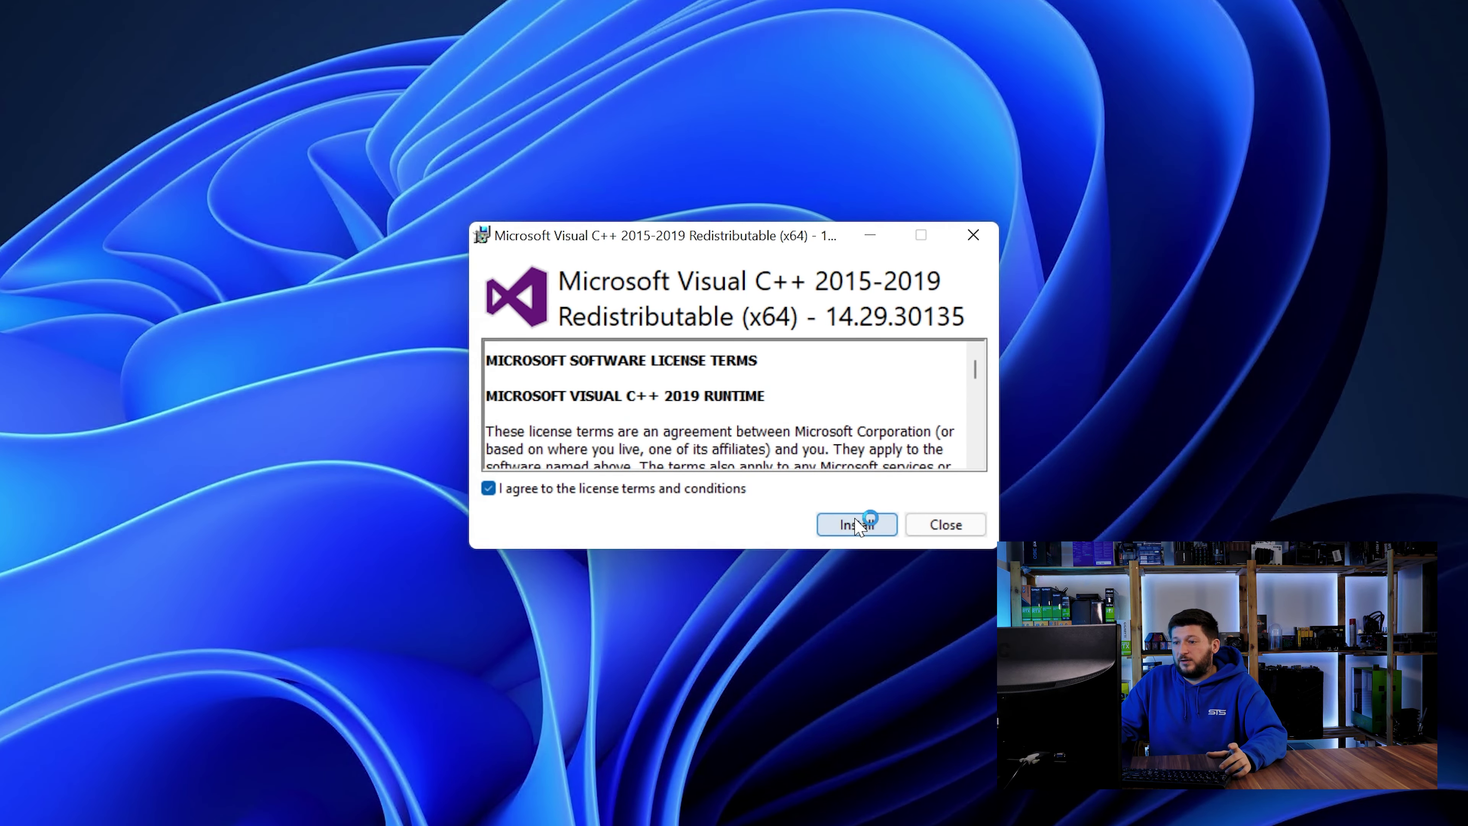
Start installing the Visual C++ 2015-2019 Redistributable (x64) 14.29.30135.
click(856, 524)
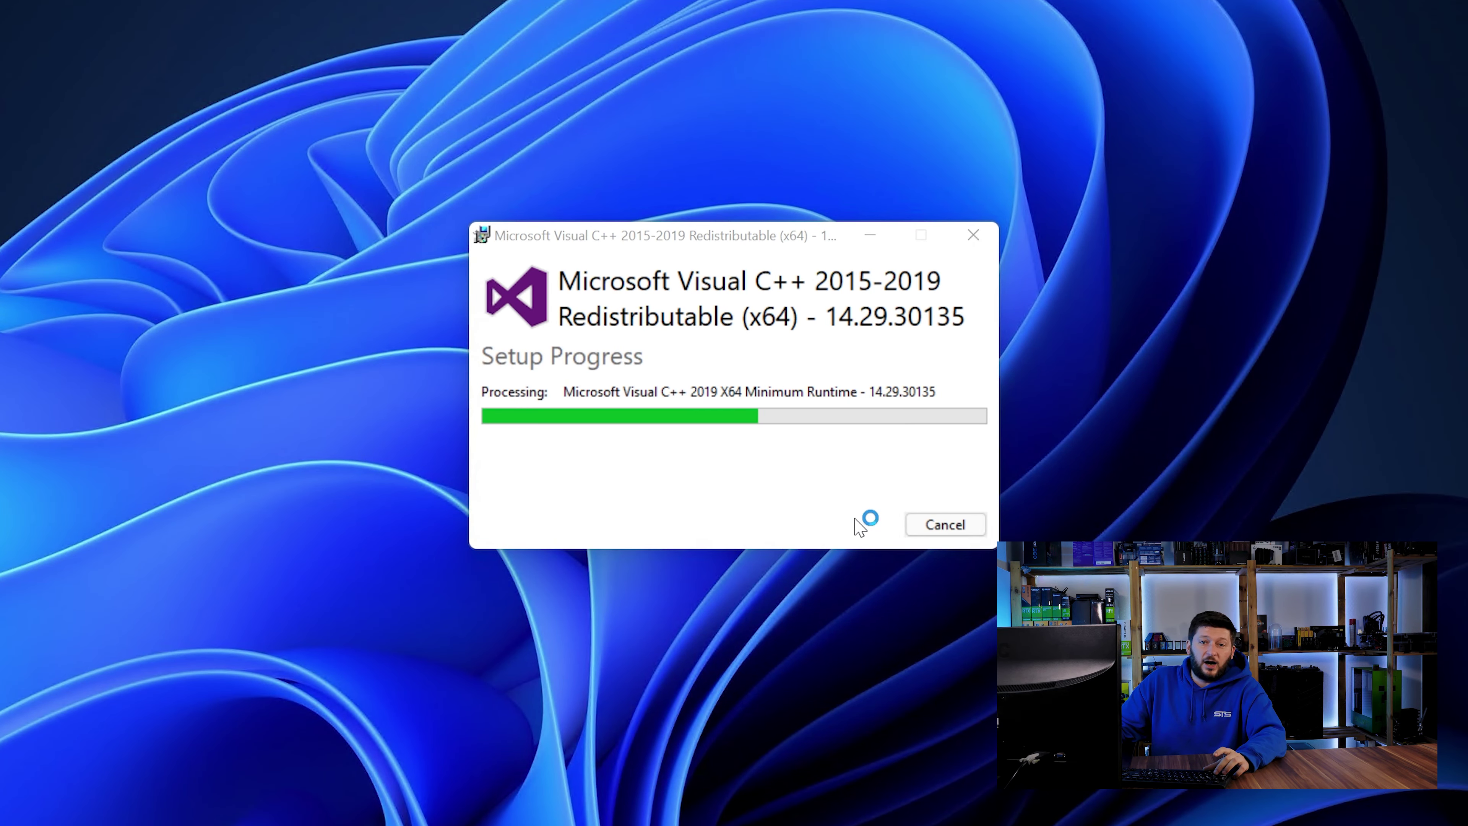